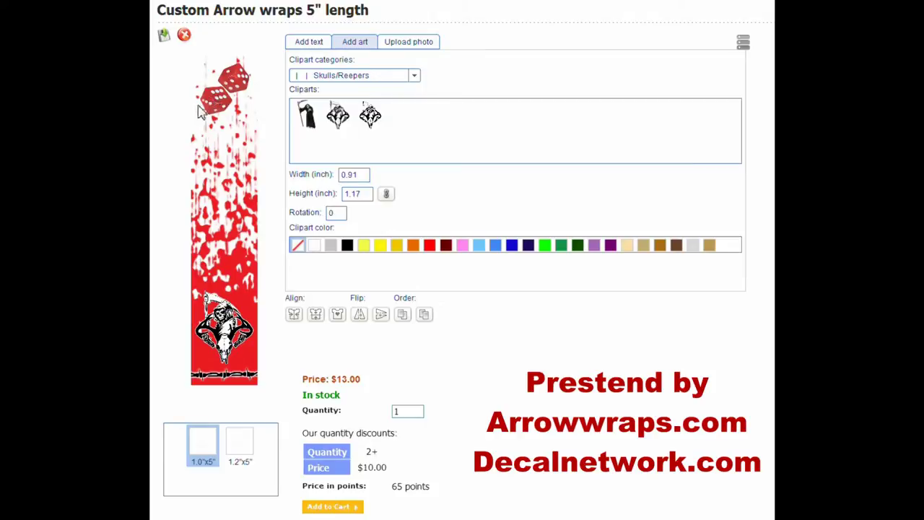
# Select the red dice clipart at the top of the wrap and delete it
pyautogui.click(210, 106)
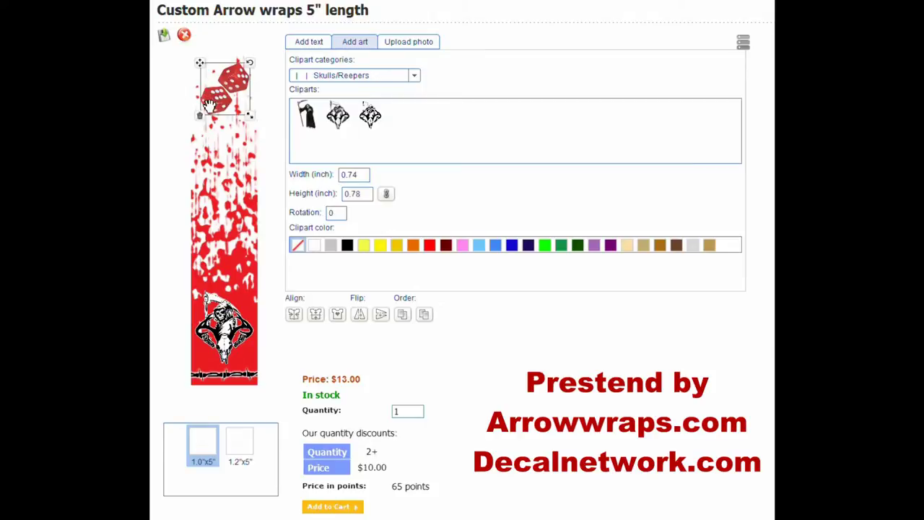
pyautogui.click(200, 117)
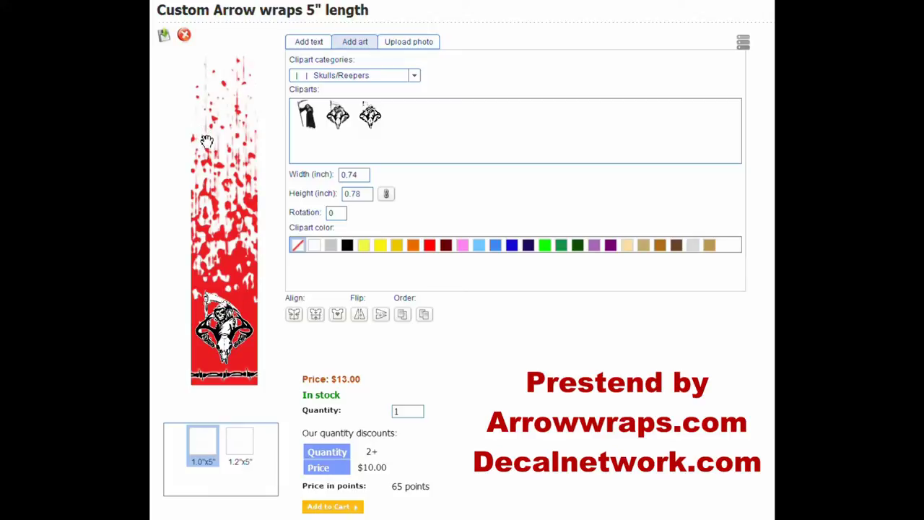
# Clear the entire design, try the 1.2"x5" size, then return to 1.0"x5"
pyautogui.click(185, 34)
pyautogui.click(197, 244)
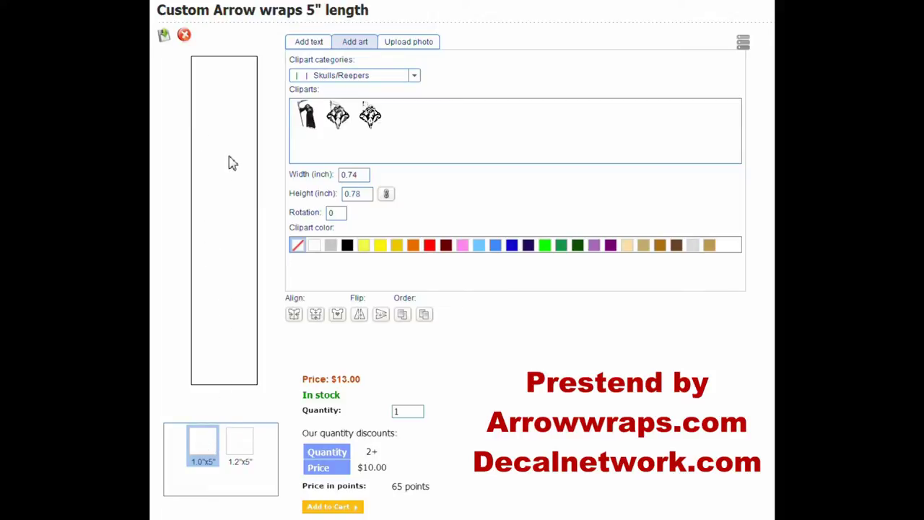
pyautogui.click(239, 450)
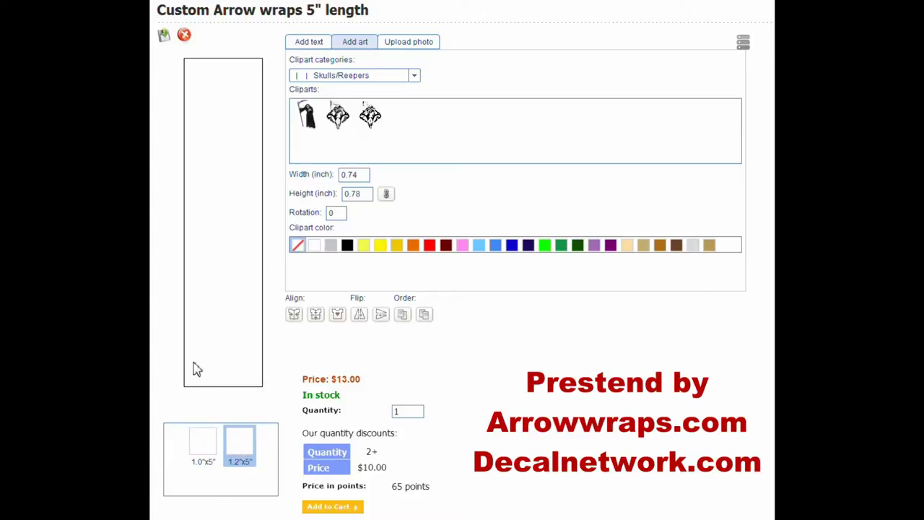
pyautogui.click(203, 440)
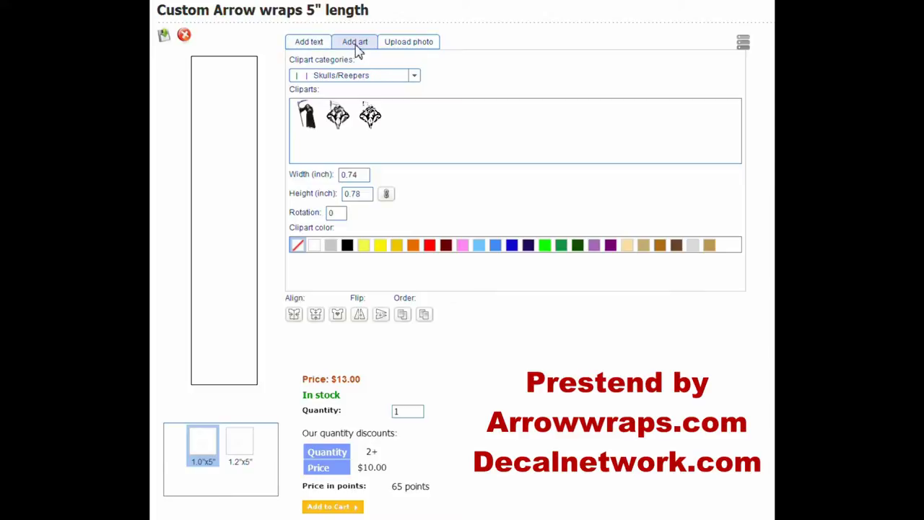
# Browse the clipart categories past Arrowwrap Elements and open Backgrounds for the red splatter
pyautogui.click(414, 75)
pyautogui.click(416, 89)
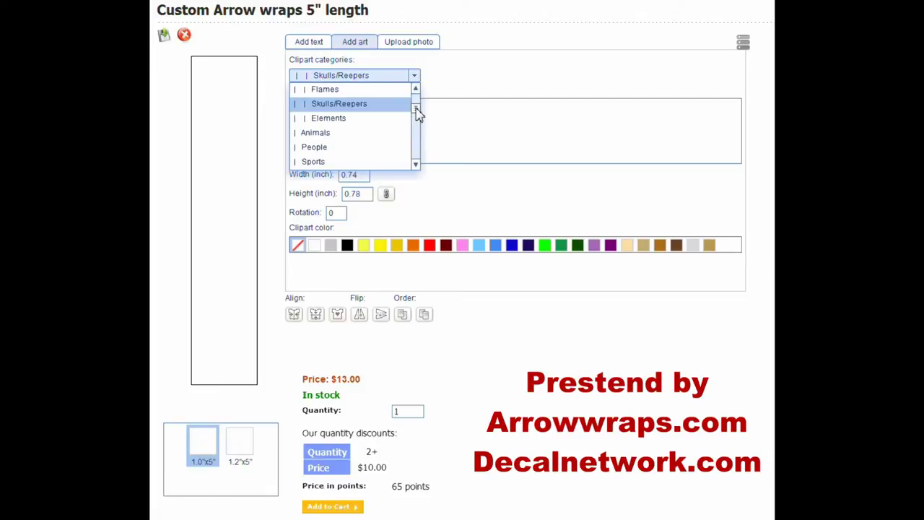
pyautogui.moveTo(419, 109); pyautogui.dragTo(419, 93)
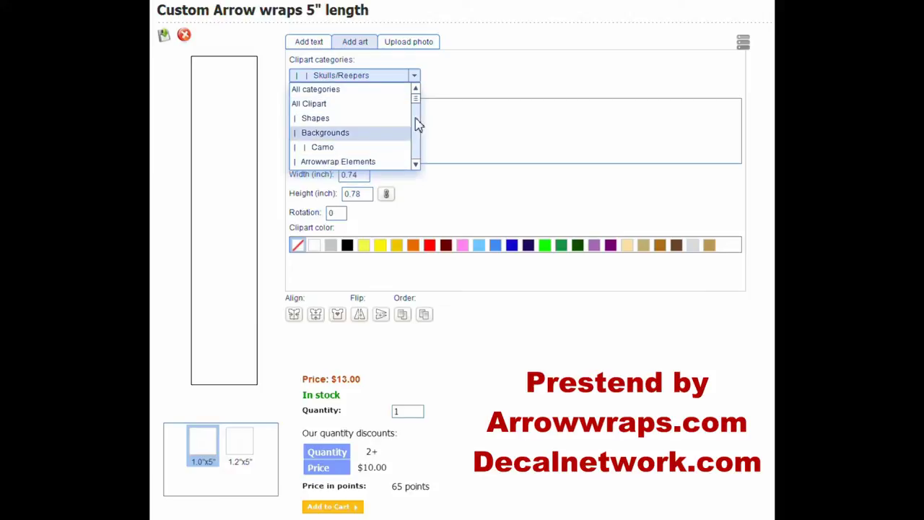
pyautogui.moveTo(418, 108)
pyautogui.mouseDown()
pyautogui.moveTo(419, 169)
pyautogui.moveTo(421, 104)
pyautogui.mouseUp()
pyautogui.scroll(2, 416, 92)
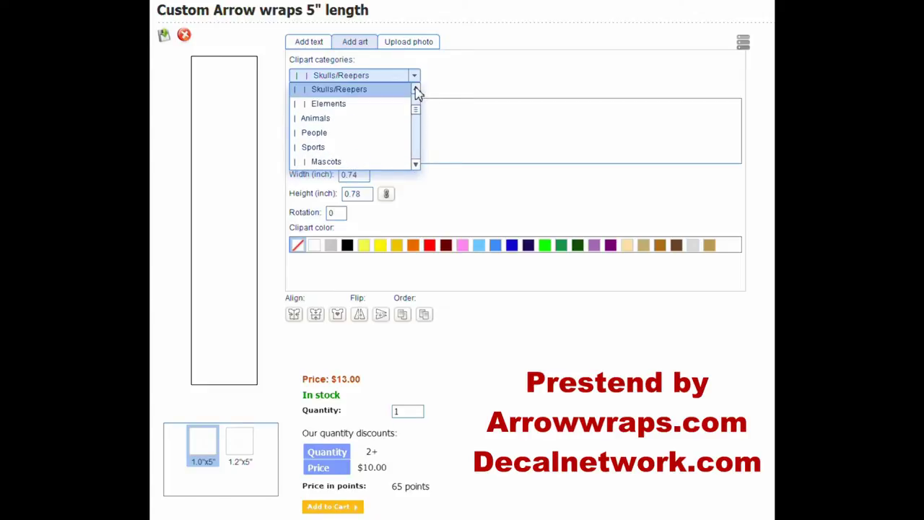
pyautogui.click(368, 93)
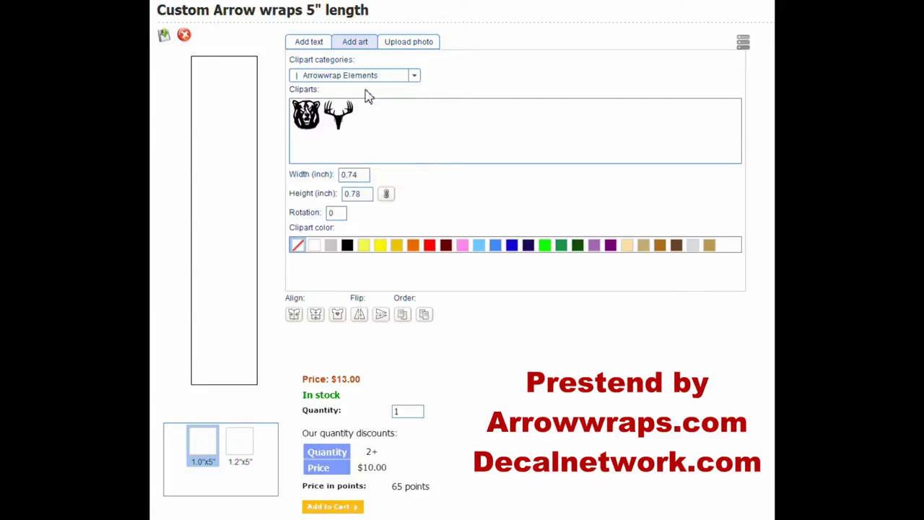
pyautogui.click(413, 79)
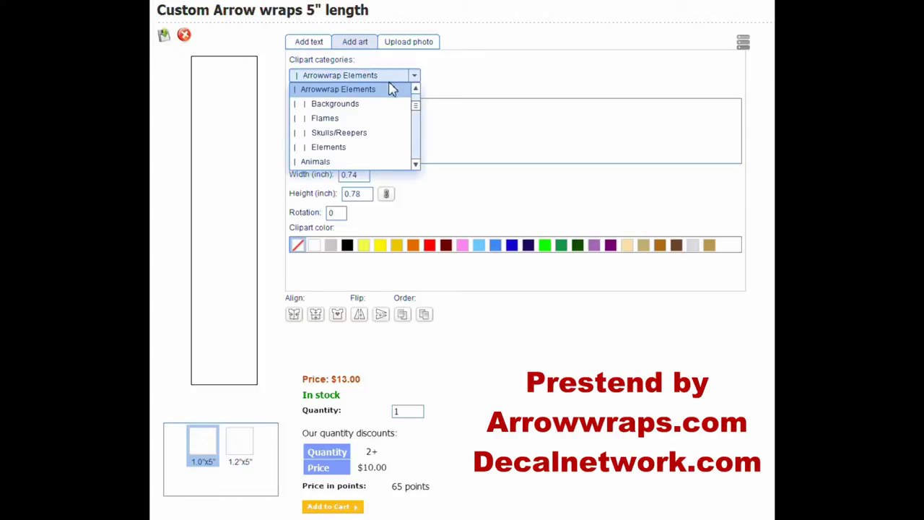
pyautogui.click(340, 107)
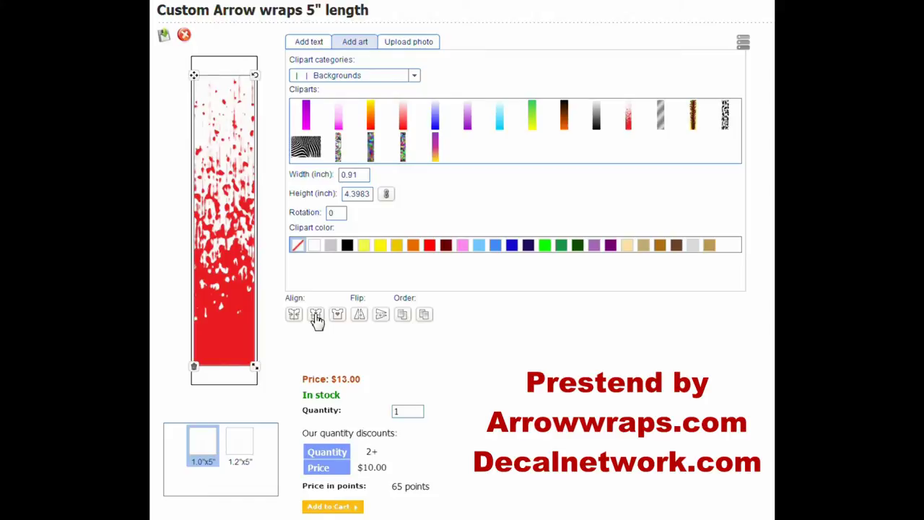
# Center and left-align the splatter, lock its proportions, and enlarge it to 1.16" by 5.06"
pyautogui.moveTo(221, 271); pyautogui.dragTo(226, 236)
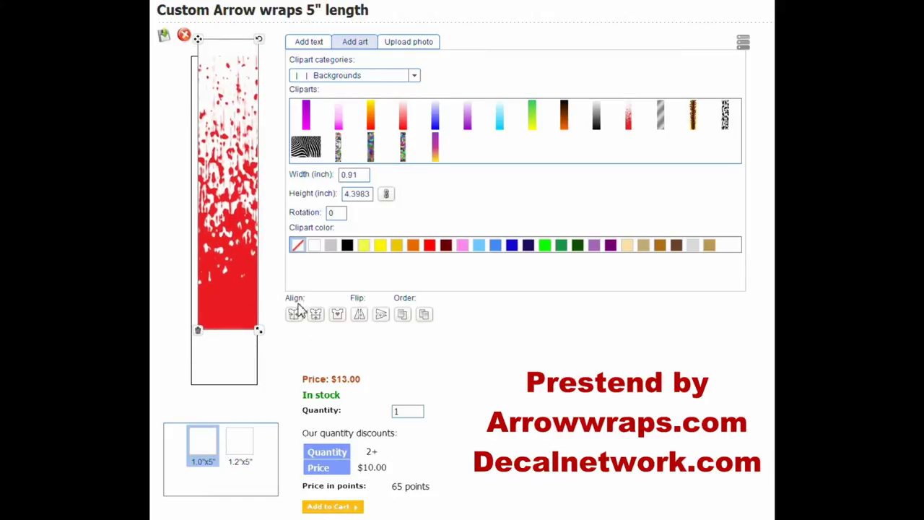
pyautogui.click(315, 321)
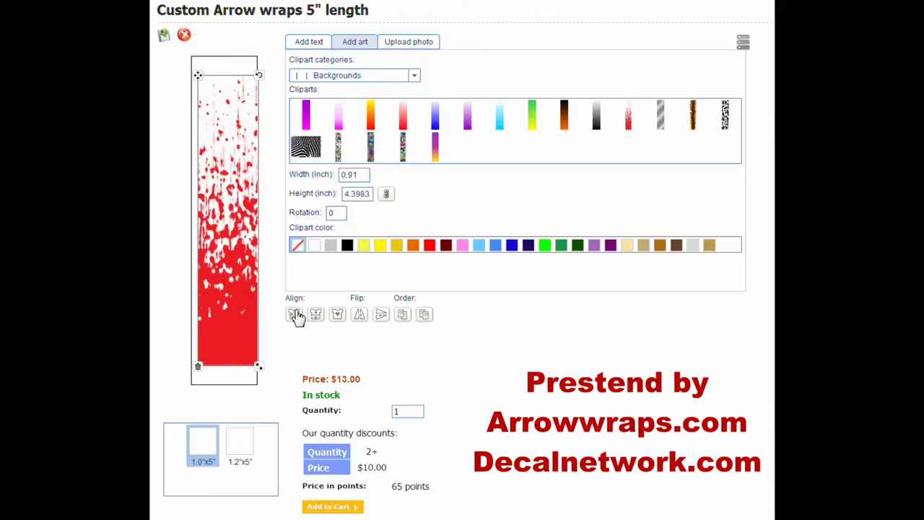
pyautogui.click(295, 315)
pyautogui.click(385, 195)
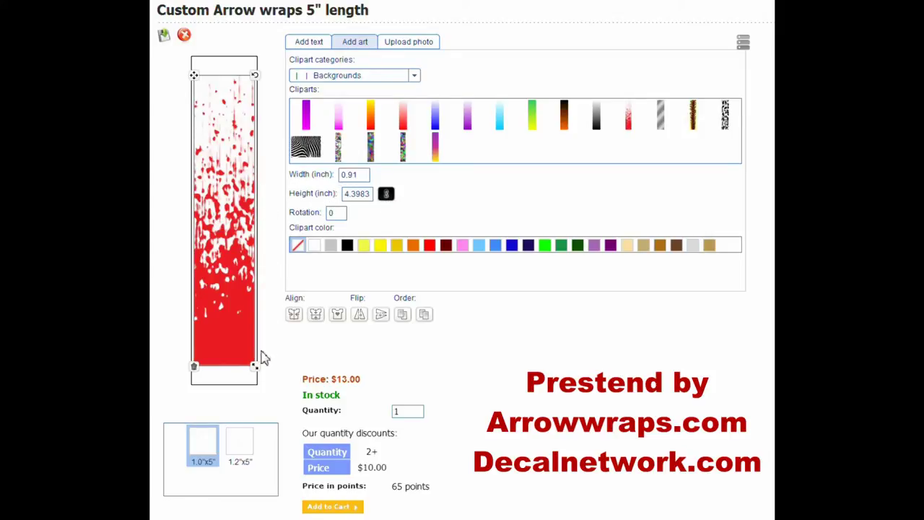
pyautogui.moveTo(255, 367); pyautogui.dragTo(264, 390)
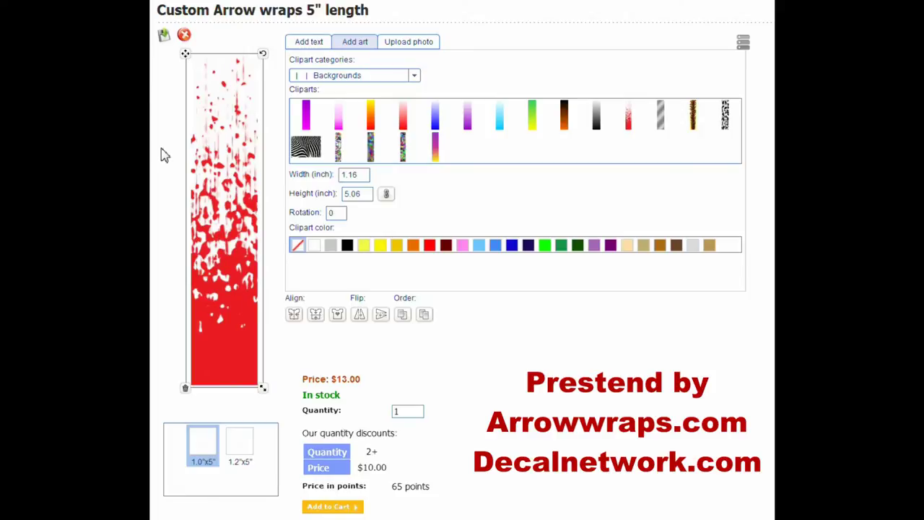
pyautogui.click(179, 83)
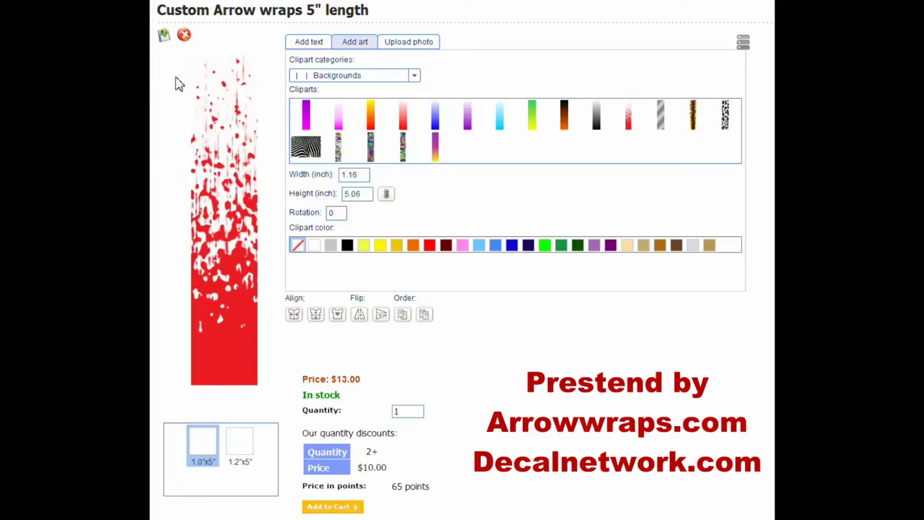
# Add the red dice from Elements at the wrap's top, sized 0.74" by 0.78"
pyautogui.click(416, 78)
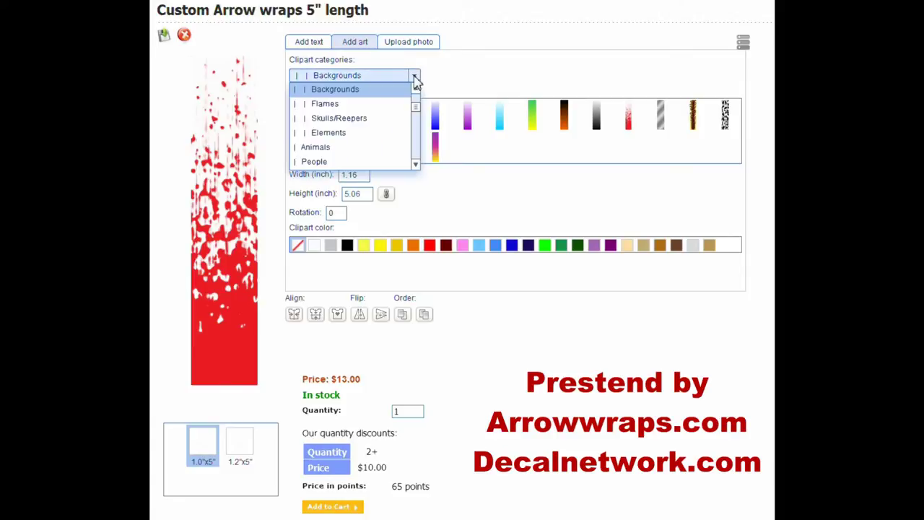
pyautogui.click(337, 140)
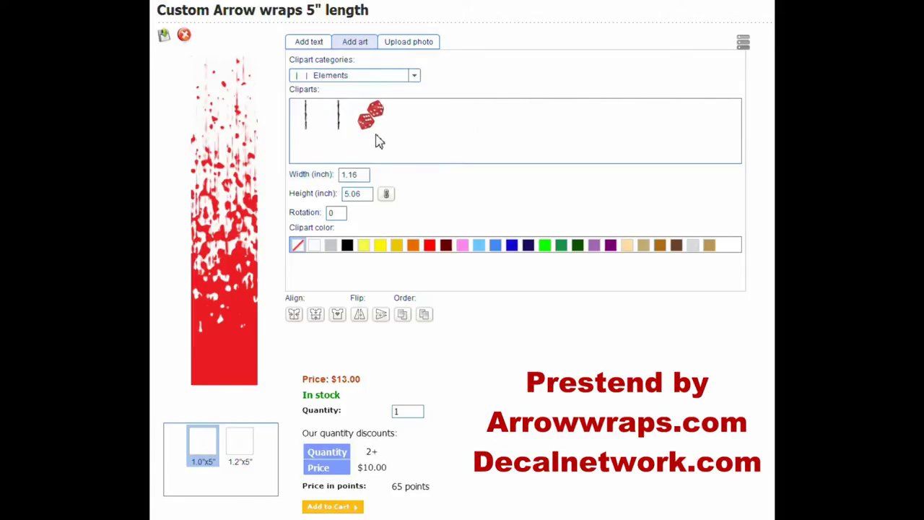
pyautogui.click(371, 114)
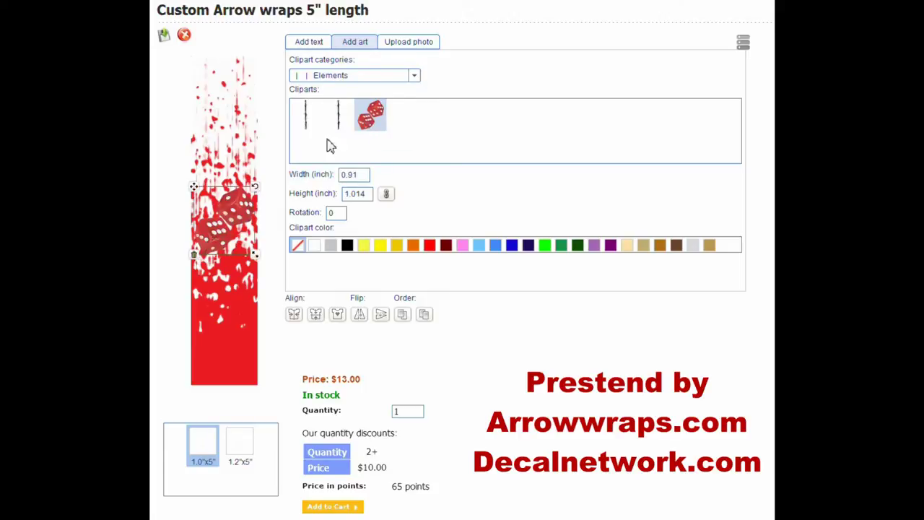
pyautogui.moveTo(237, 221); pyautogui.dragTo(238, 114)
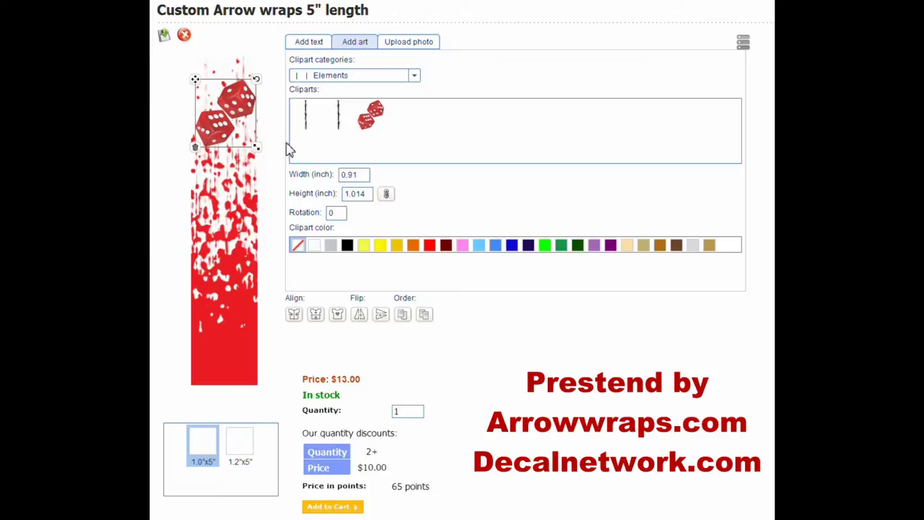
pyautogui.moveTo(257, 152); pyautogui.dragTo(229, 106)
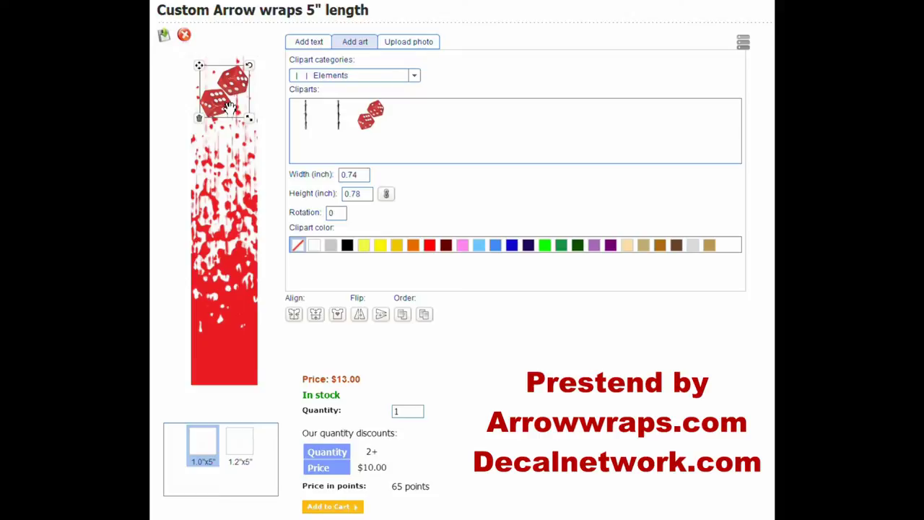
pyautogui.click(180, 133)
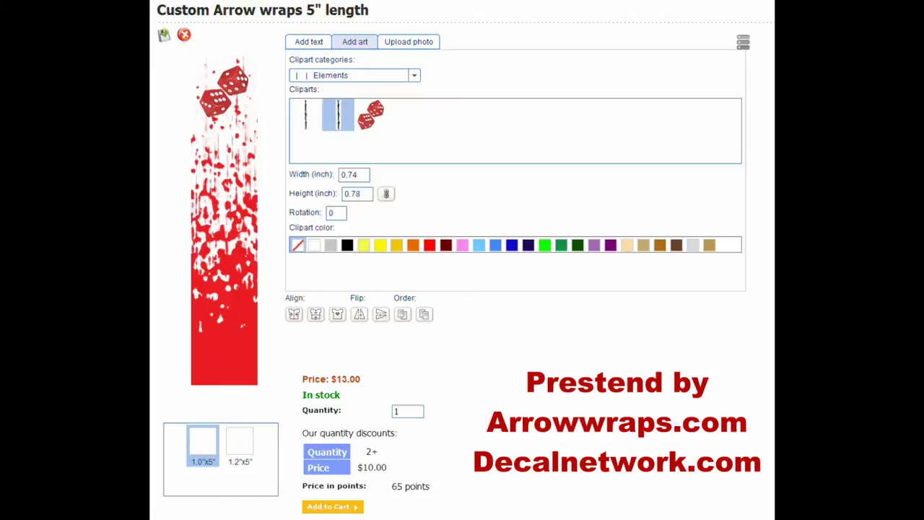
# Add the barbed wire, rotate it 90°, size it 0.3" by 1.1", and move it to the bottom
pyautogui.click(340, 120)
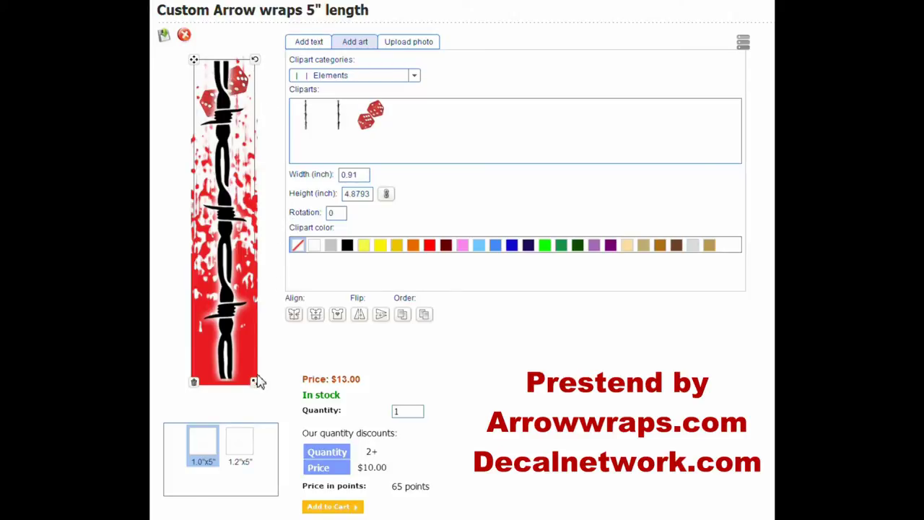
pyautogui.moveTo(253, 383); pyautogui.dragTo(245, 288)
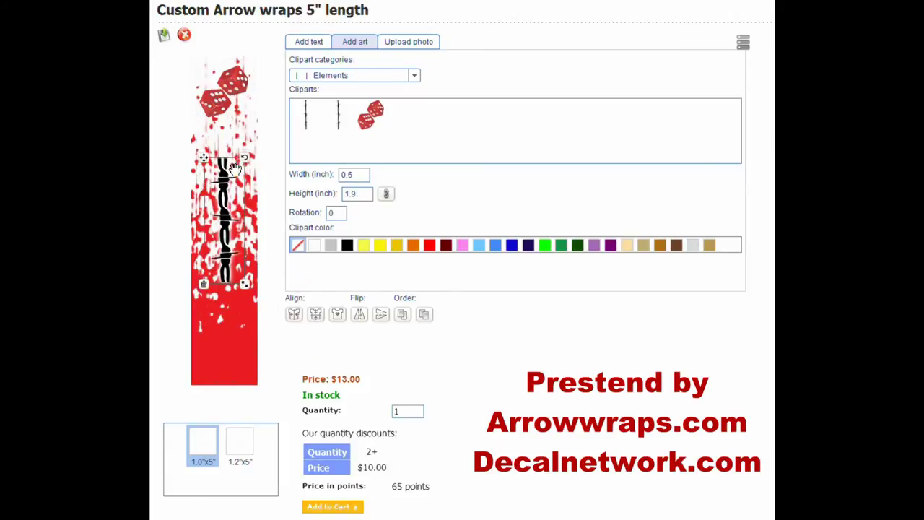
pyautogui.click(332, 213)
pyautogui.write('9')
pyautogui.moveTo(165, 249); pyautogui.dragTo(192, 237)
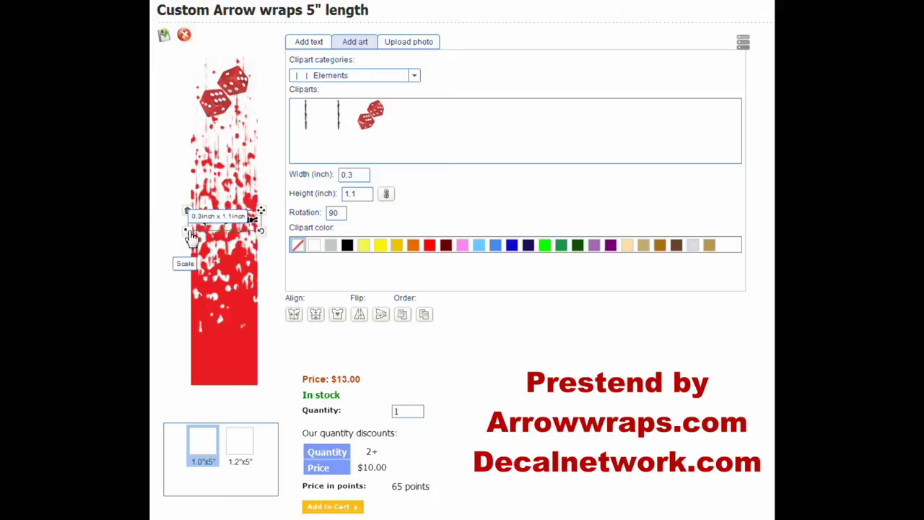
pyautogui.moveTo(246, 219); pyautogui.dragTo(246, 374)
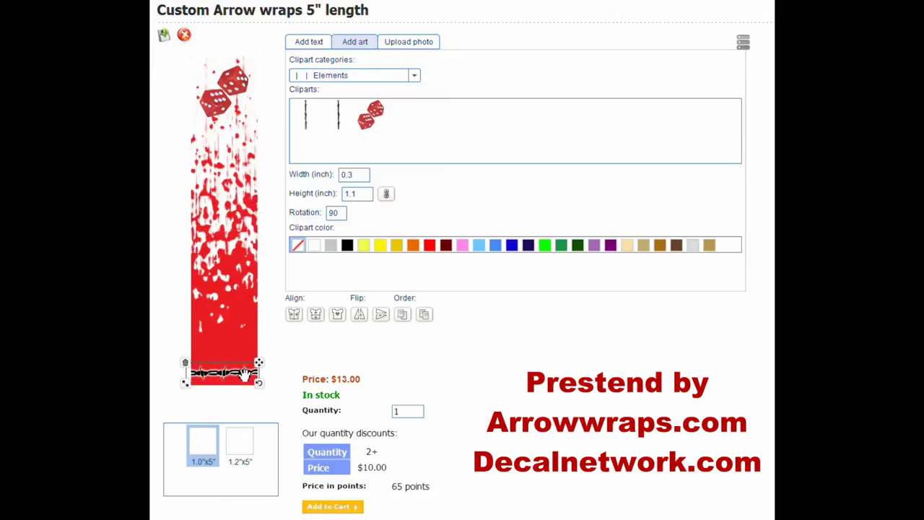
# Open the Skulls/Reepers category, add a bone reaper, and move it lower on the wrap
pyautogui.click(414, 76)
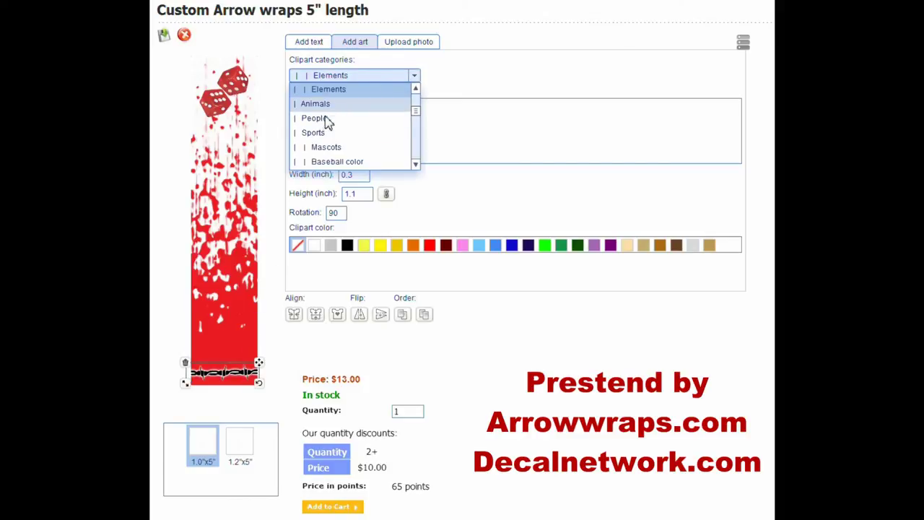
pyautogui.click(415, 88)
pyautogui.click(415, 89)
pyautogui.click(368, 100)
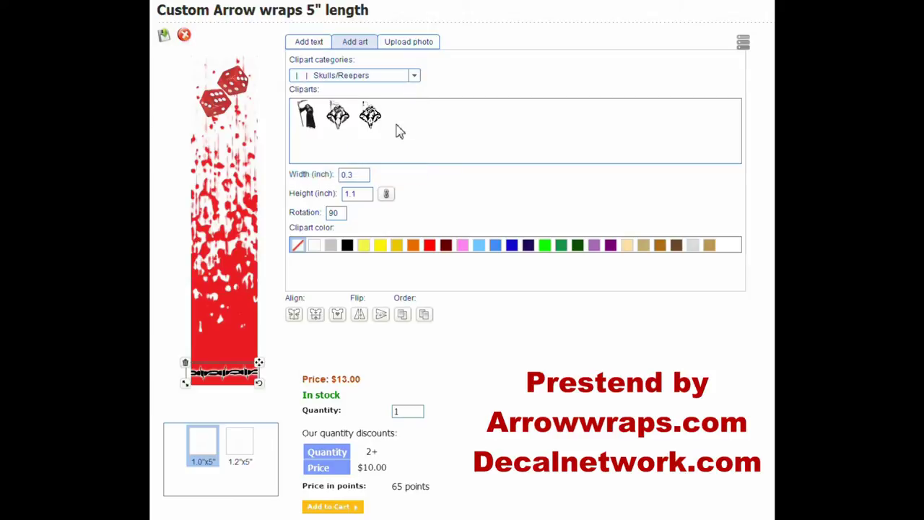
pyautogui.click(338, 118)
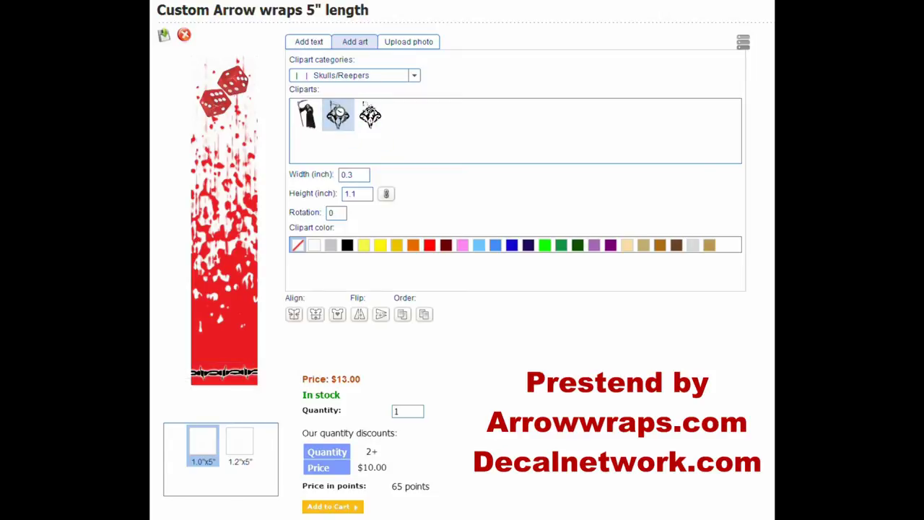
pyautogui.moveTo(216, 221); pyautogui.dragTo(219, 328)
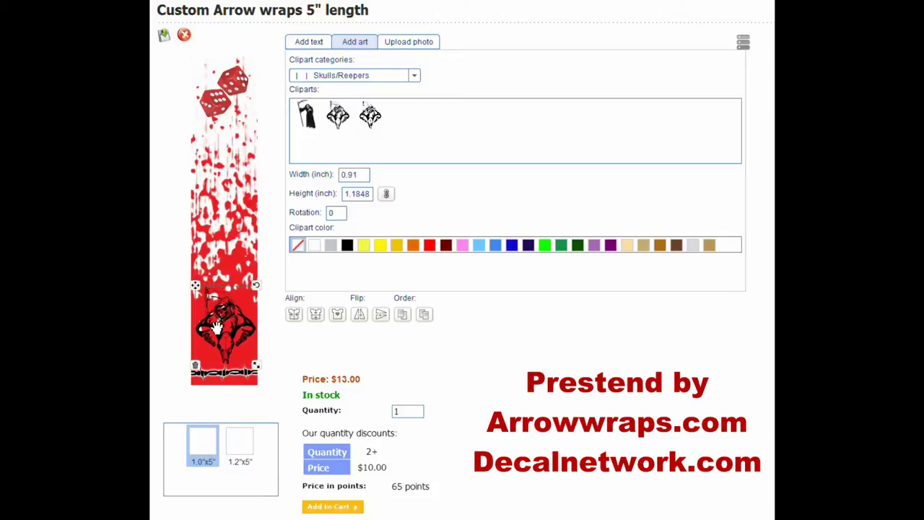
# Try the reaper in white, grey, black, yellow, orange and red, restore its colours, then delete it
pyautogui.click(315, 247)
pyautogui.click(330, 248)
pyautogui.click(347, 248)
pyautogui.click(364, 248)
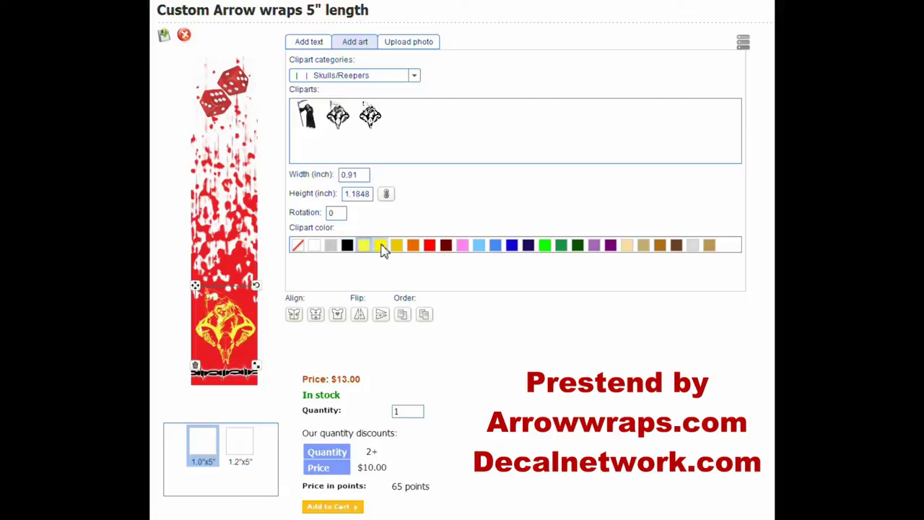
pyautogui.click(412, 247)
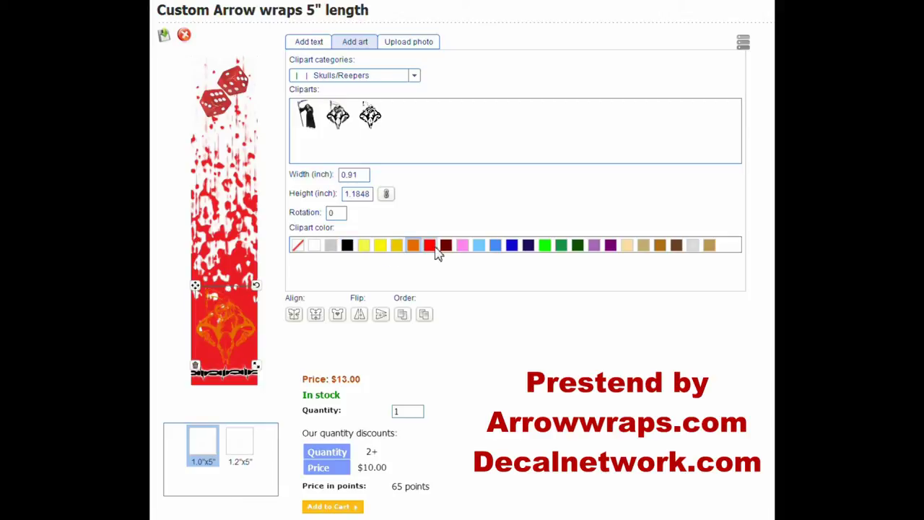
pyautogui.click(430, 248)
pyautogui.click(297, 247)
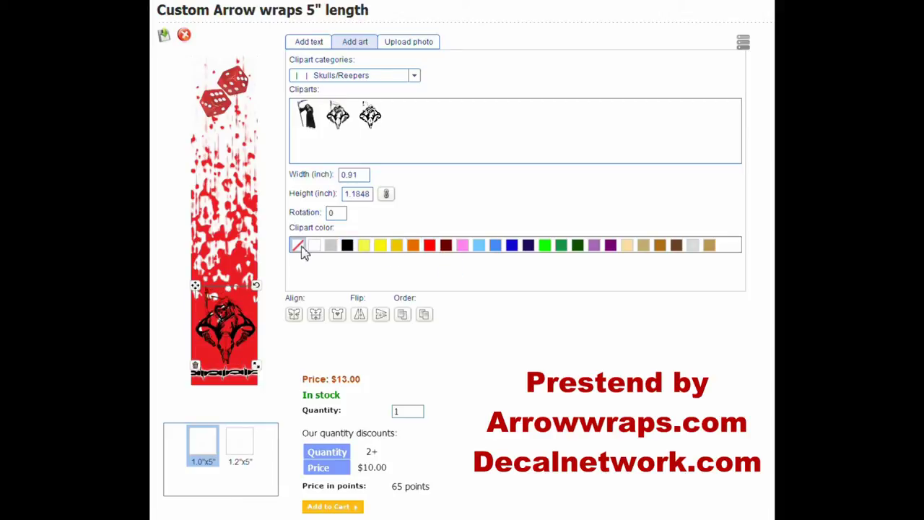
pyautogui.click(195, 368)
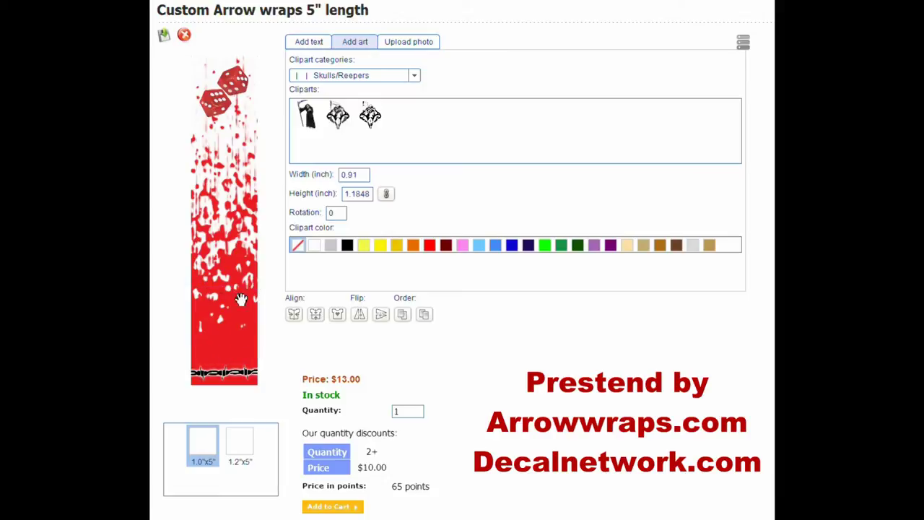
# Add the Bone Reeper white clipart just above the barbed wire
pyautogui.click(371, 117)
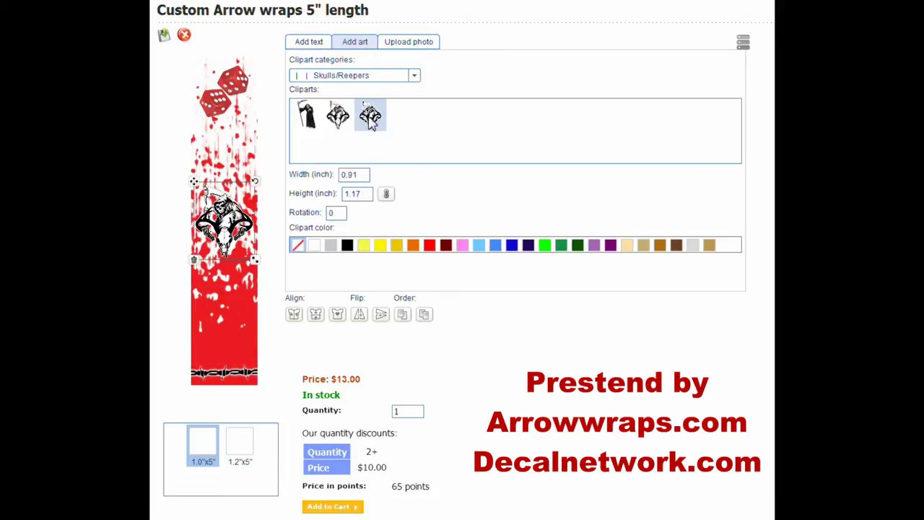
pyautogui.moveTo(224, 264); pyautogui.dragTo(224, 327)
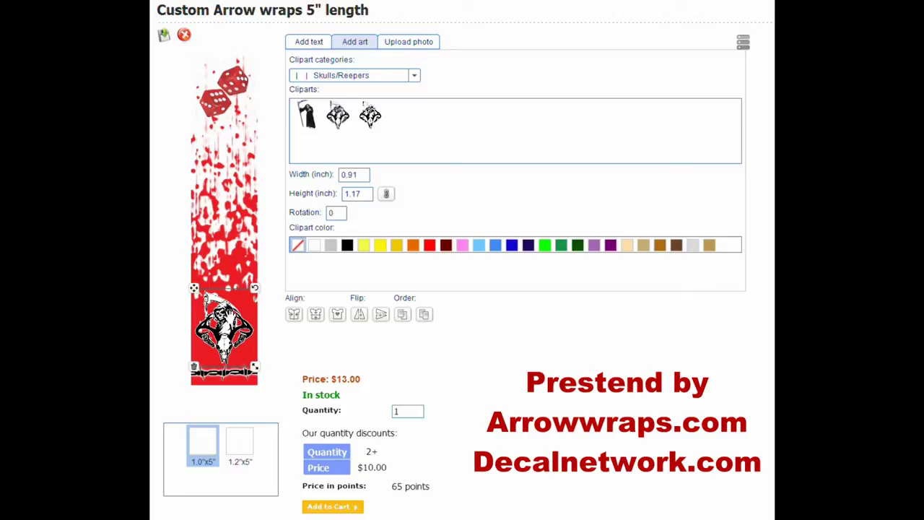
pyautogui.click(181, 222)
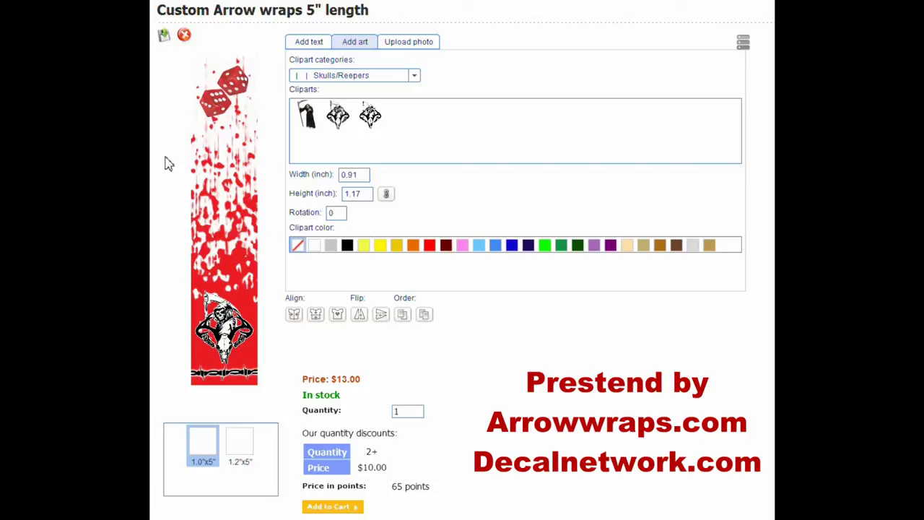
# Save the wrap as a temporary design and close the Saved designs list
pyautogui.click(164, 35)
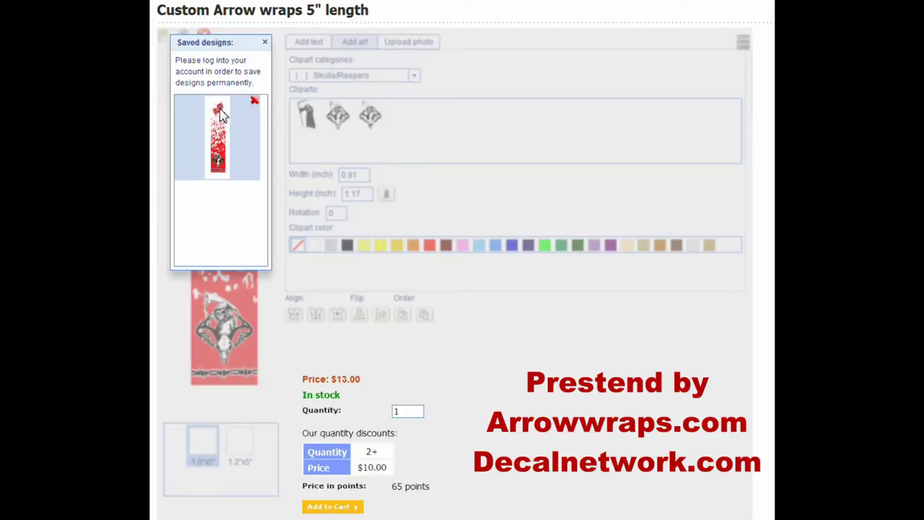
pyautogui.click(265, 44)
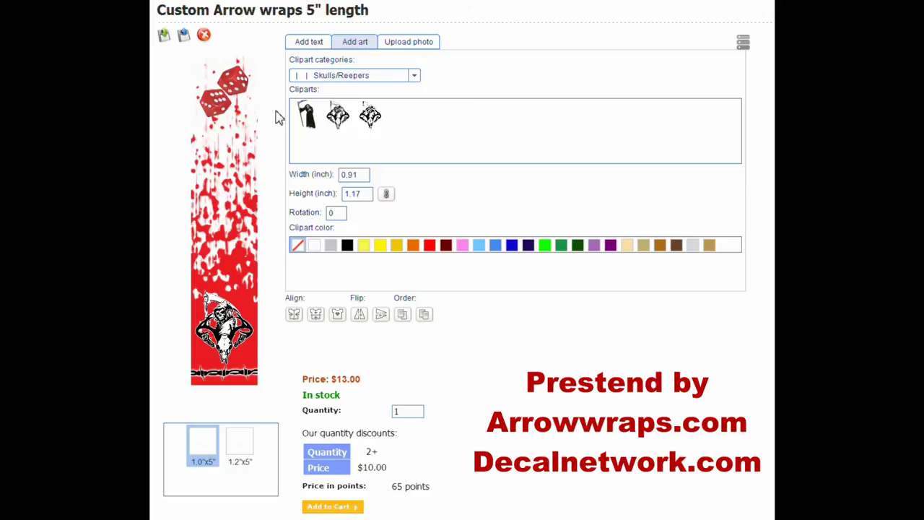
# Add black sample text arched 90 degrees, move and shrink it, then delete it
pyautogui.click(310, 42)
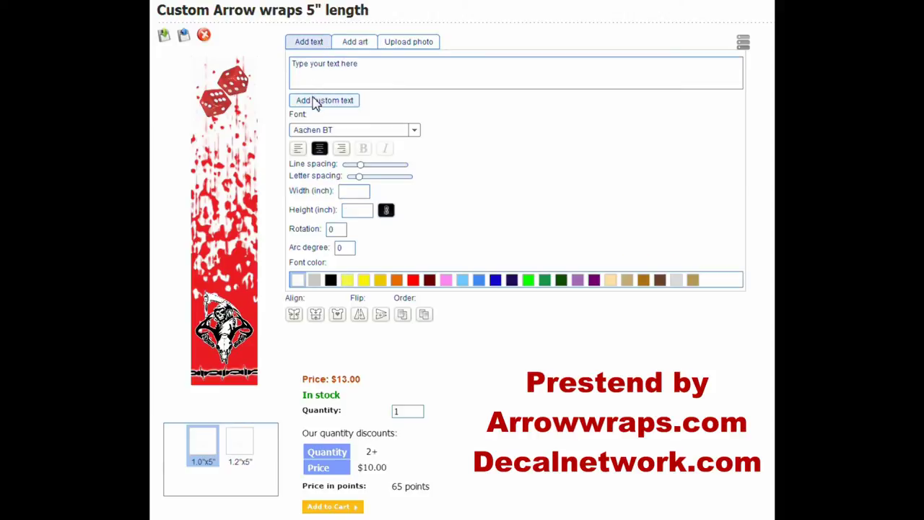
pyautogui.click(316, 103)
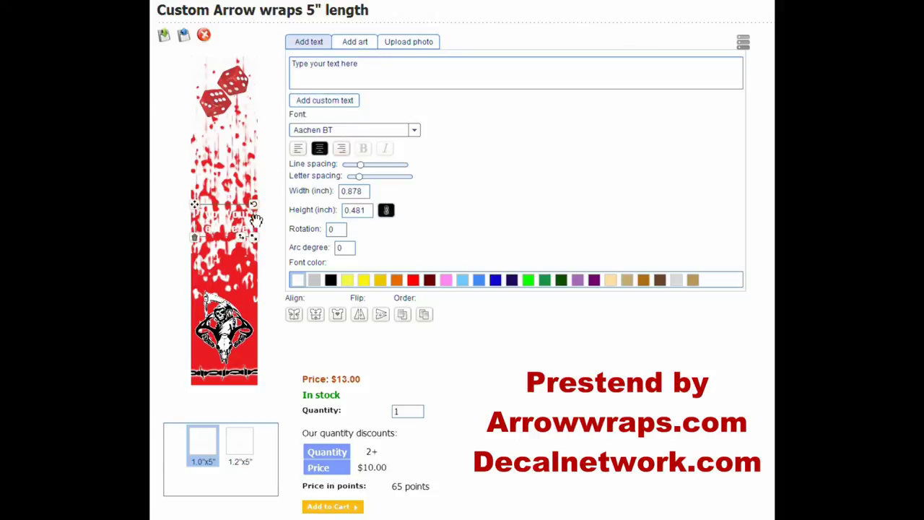
pyautogui.click(331, 280)
pyautogui.click(341, 249)
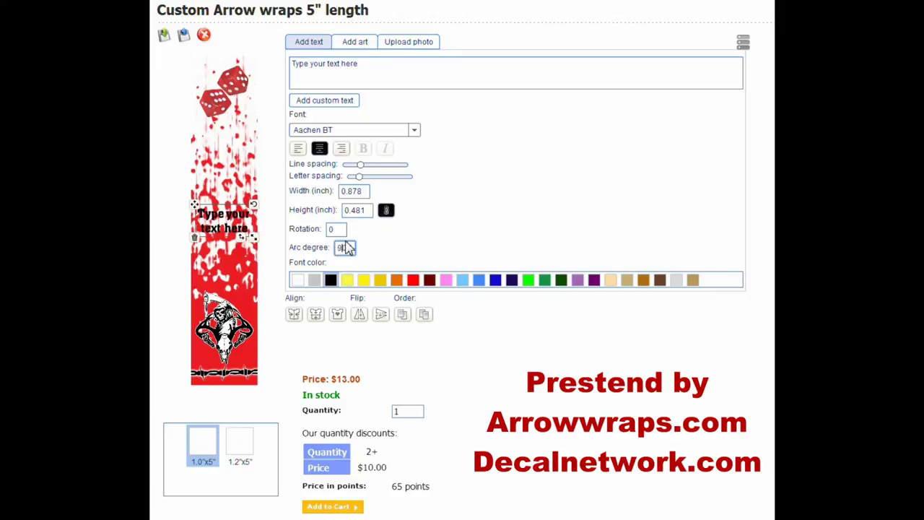
pyautogui.write('9')
pyautogui.moveTo(229, 245); pyautogui.dragTo(230, 277)
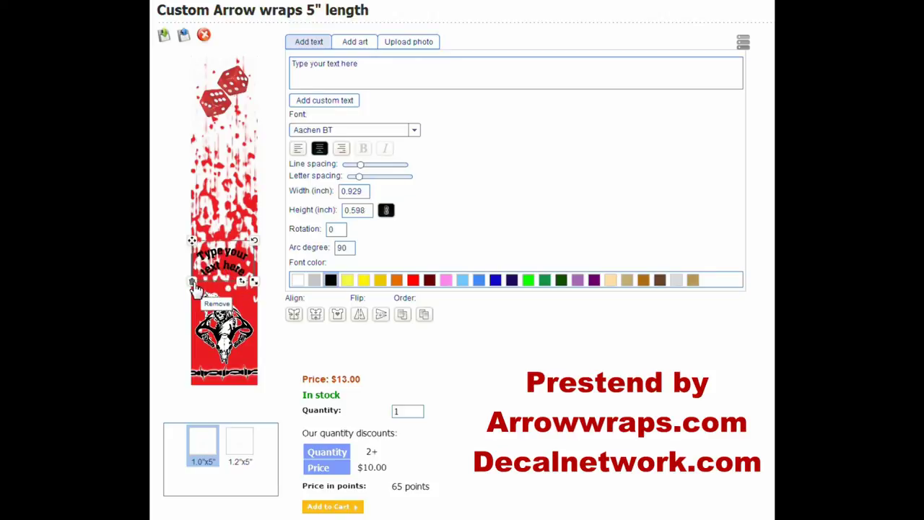
pyautogui.moveTo(257, 291); pyautogui.dragTo(256, 285)
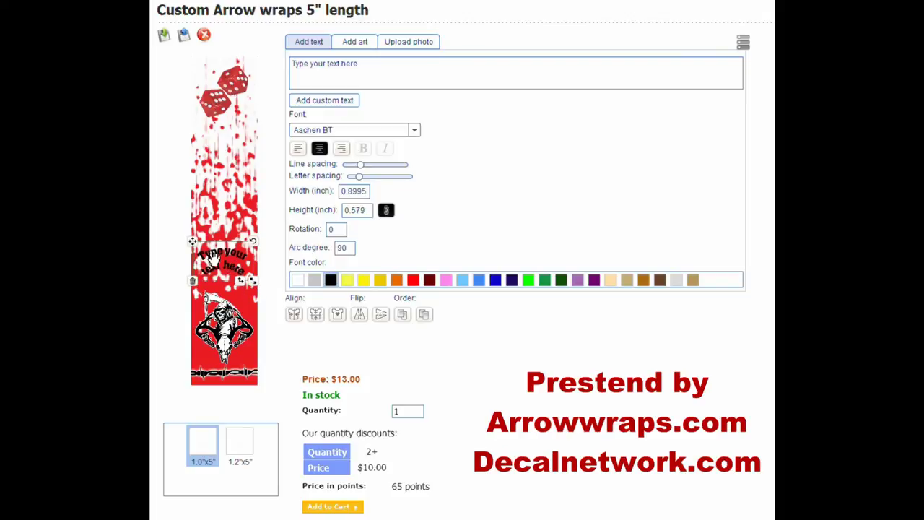
pyautogui.click(193, 281)
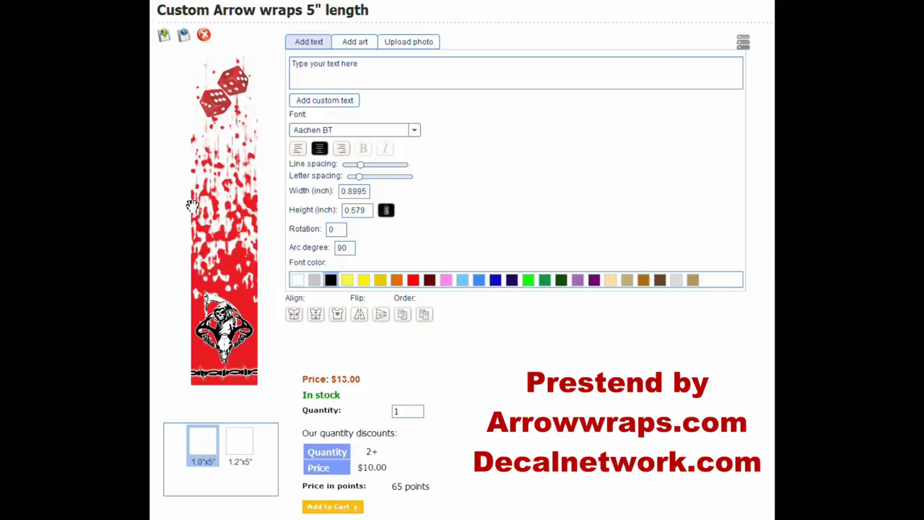
pyautogui.click(422, 44)
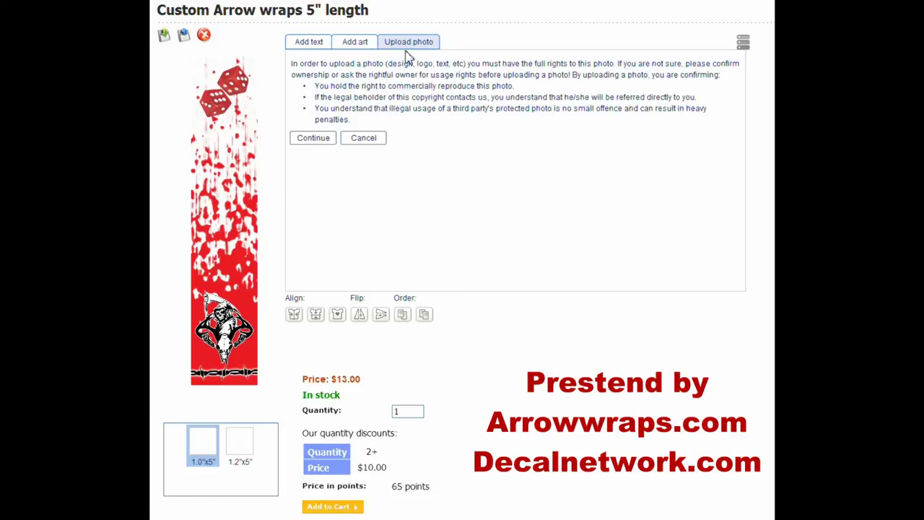
pyautogui.click(314, 139)
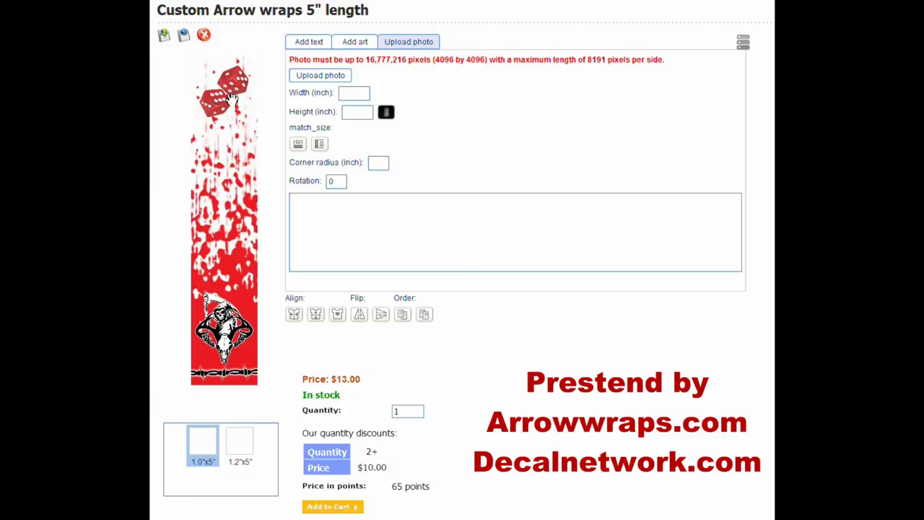
pyautogui.click(318, 44)
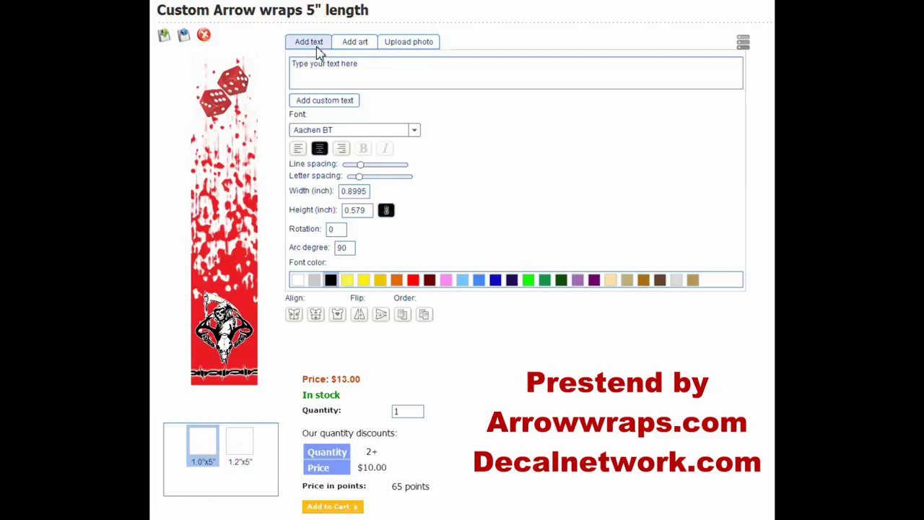
# Return to Add art and switch clipart categories from Hunting to Fire fighter / EMT
pyautogui.click(354, 43)
pyautogui.click(413, 76)
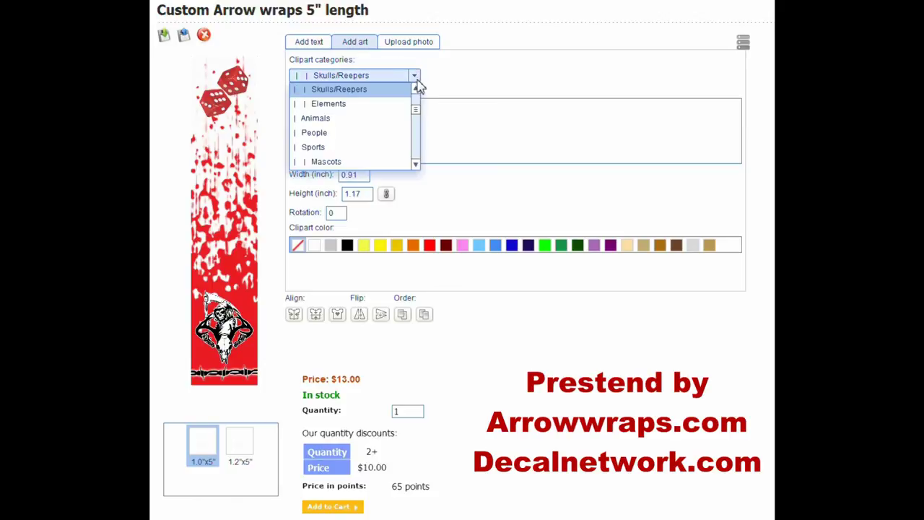
pyautogui.moveTo(418, 111); pyautogui.dragTo(423, 142)
pyautogui.click(339, 112)
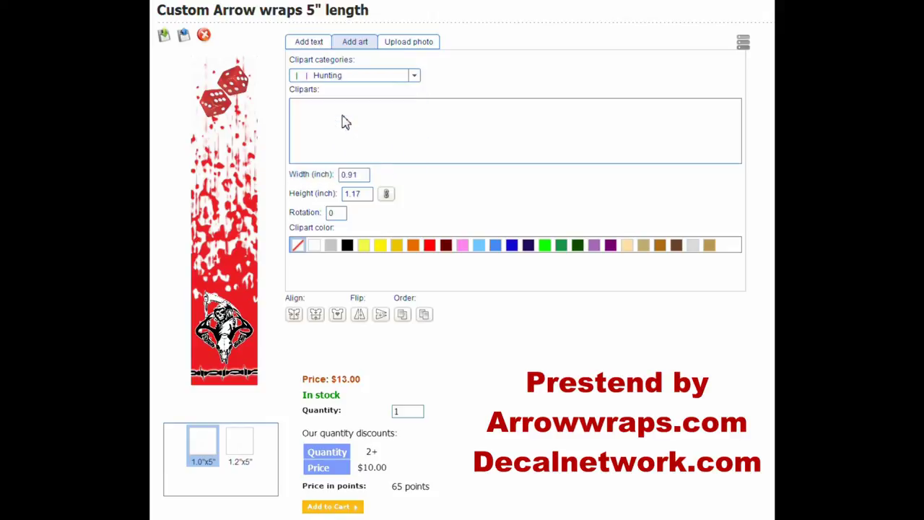
pyautogui.click(414, 75)
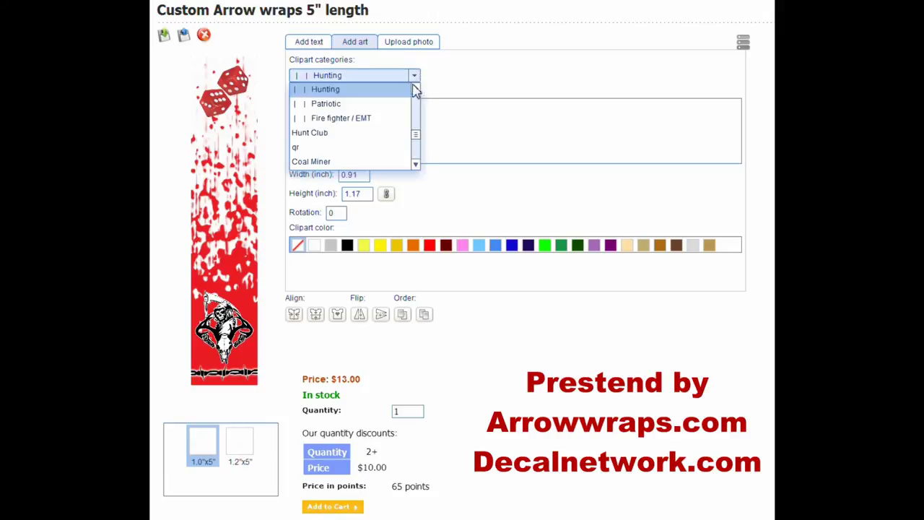
pyautogui.click(344, 120)
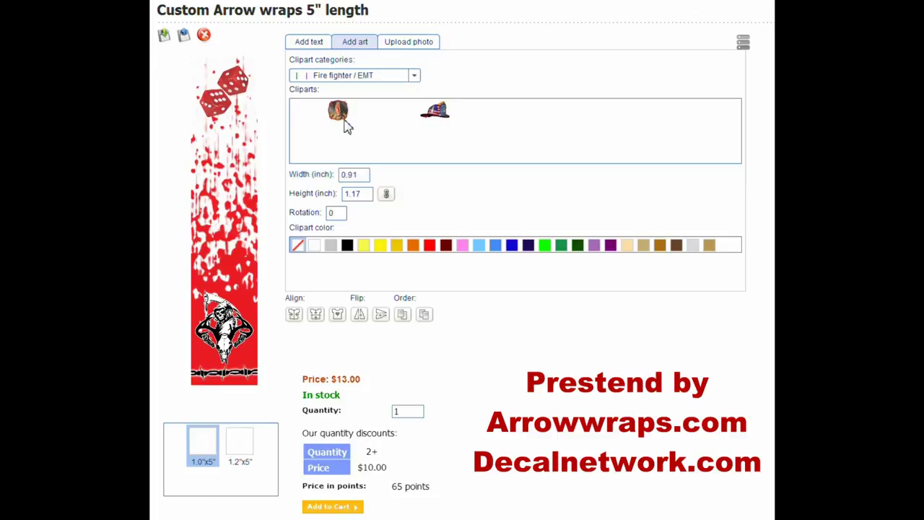
pyautogui.click(415, 77)
pyautogui.moveTo(421, 144); pyautogui.dragTo(421, 99)
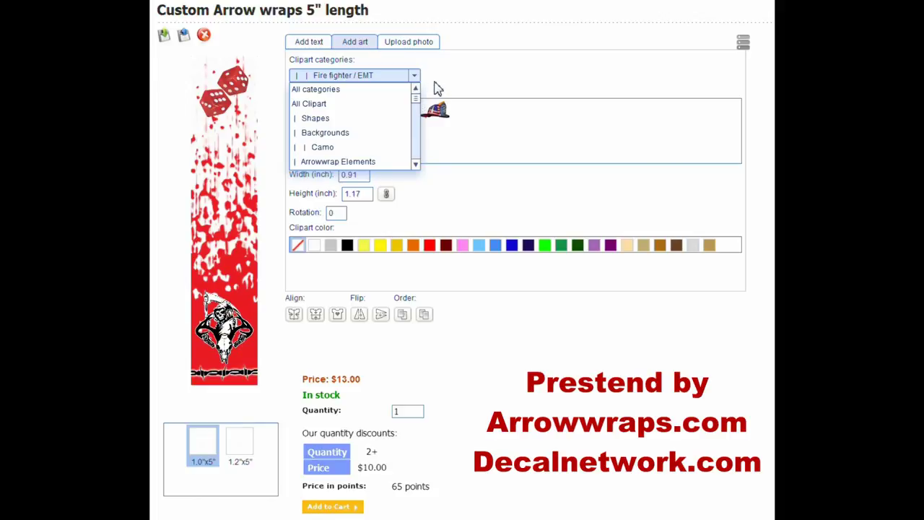
pyautogui.click(433, 91)
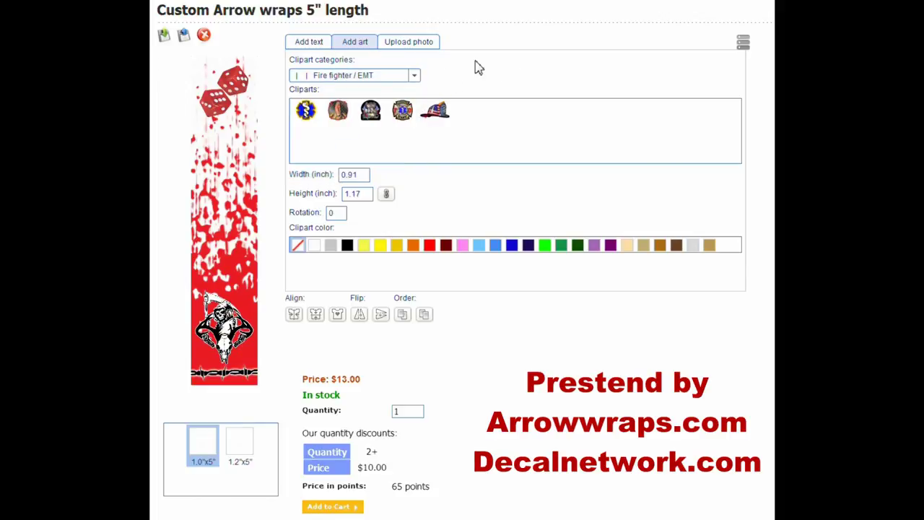